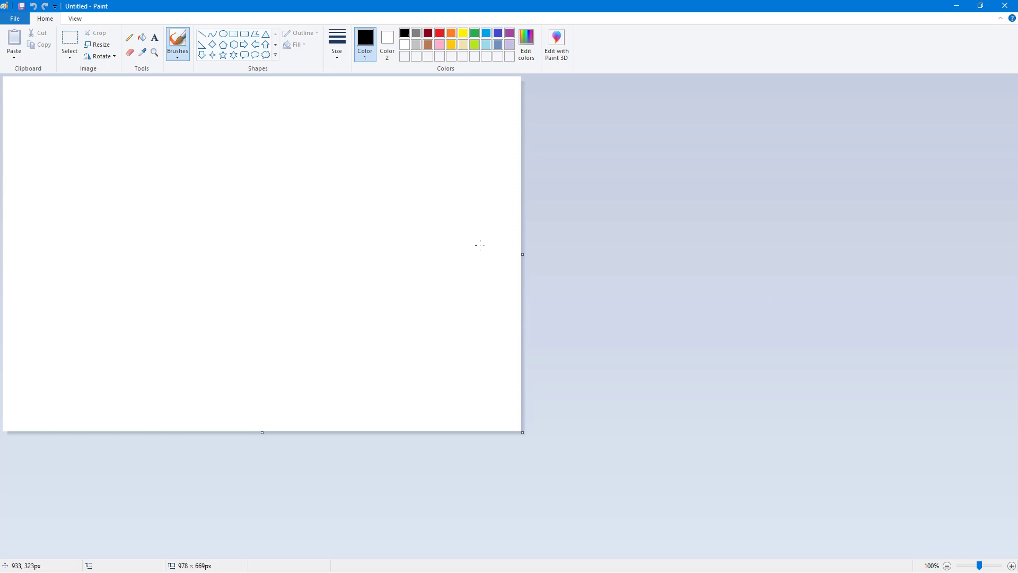
Step: Draw a pentagon, then four left-pointing arrows of varying sizes, one overlapping the pentagon
left_click(223, 45)
left_click_drag(123, 124, 279, 283)
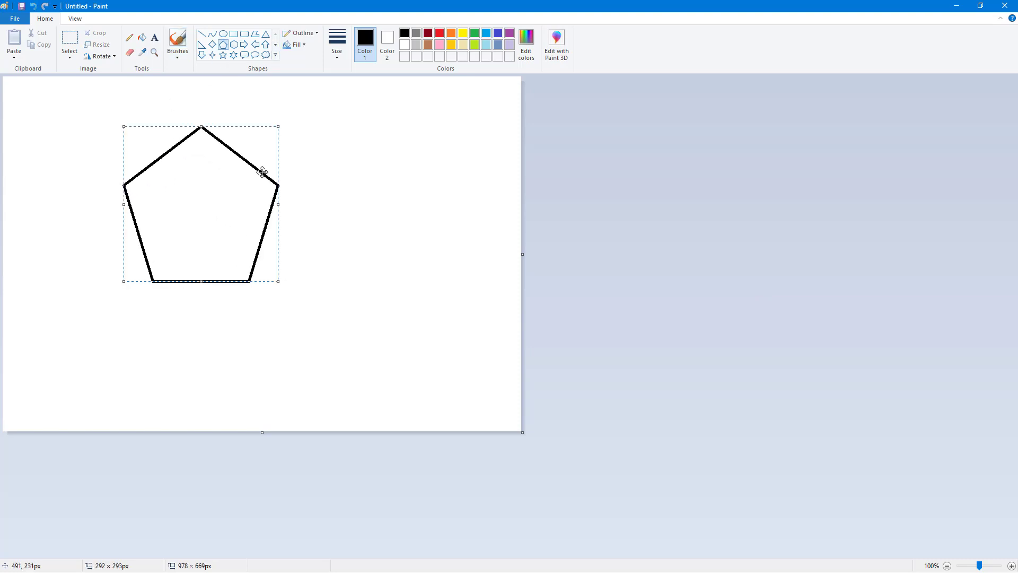
left_click(255, 46)
left_click_drag(281, 121, 419, 241)
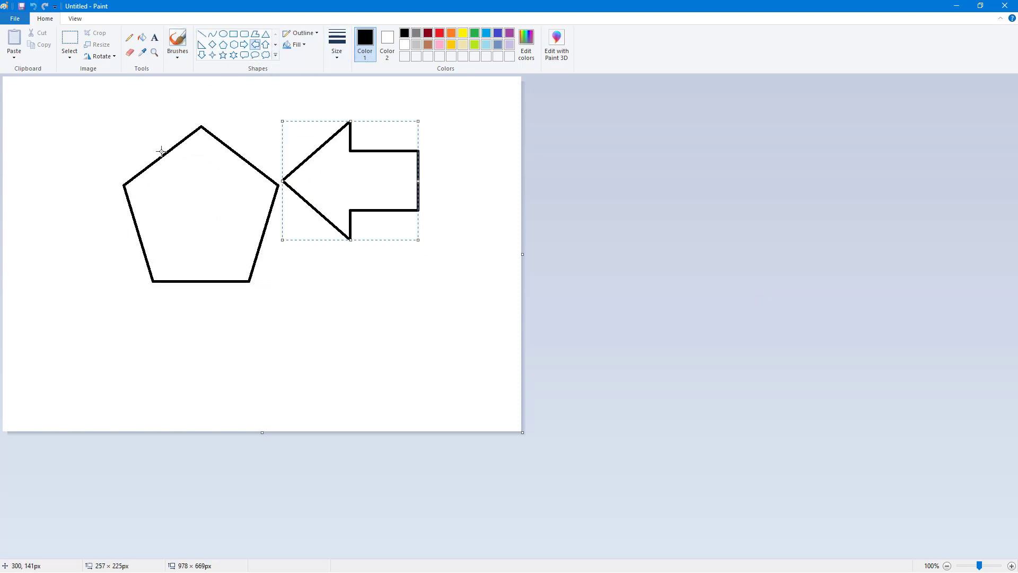
left_click_drag(117, 150, 238, 260)
left_click_drag(70, 276, 246, 396)
left_click_drag(320, 272, 389, 335)
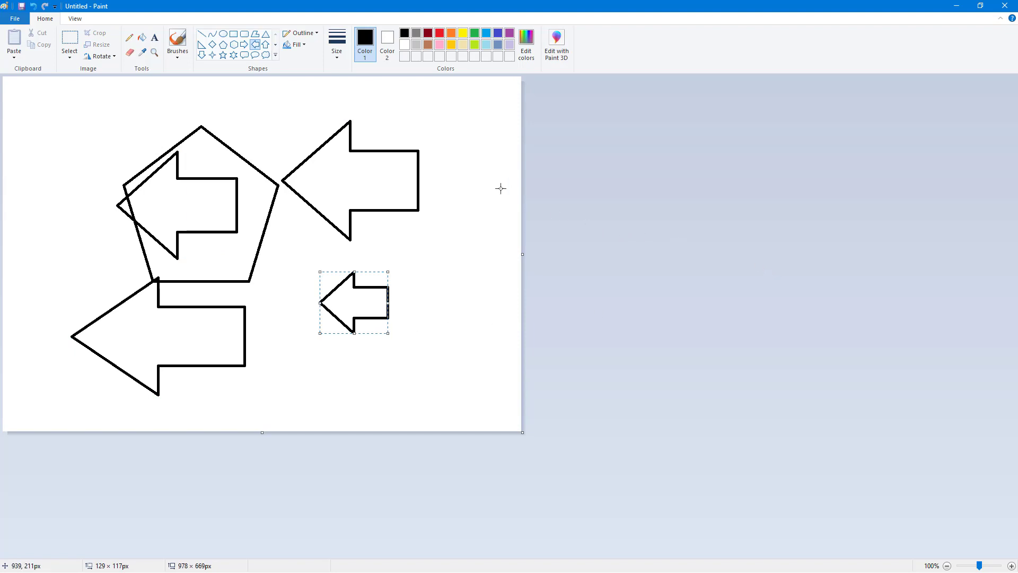
Step: Open the Save As dialog from the File menu, proposing Untitled.png
left_click(19, 21)
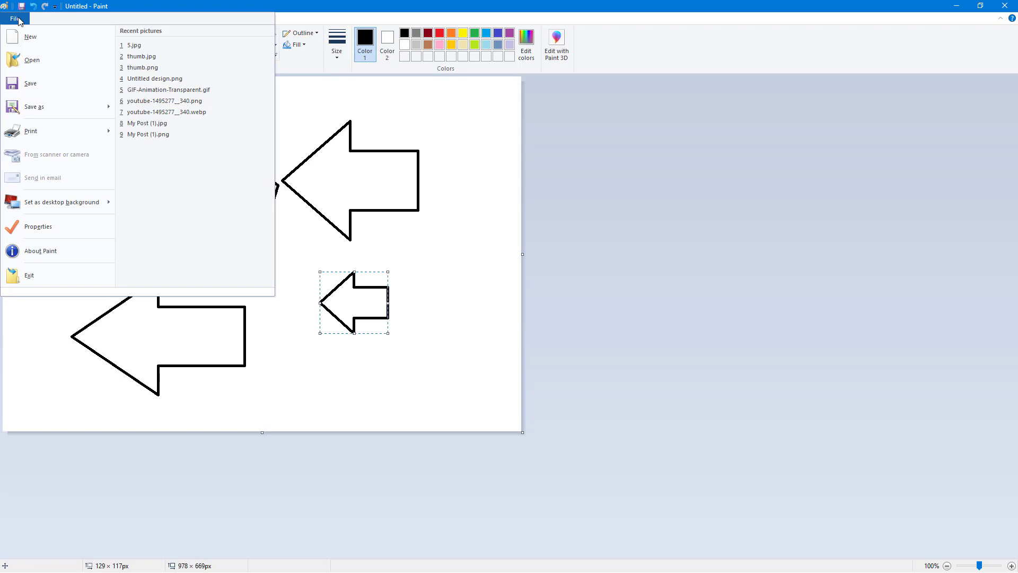
left_click(50, 85)
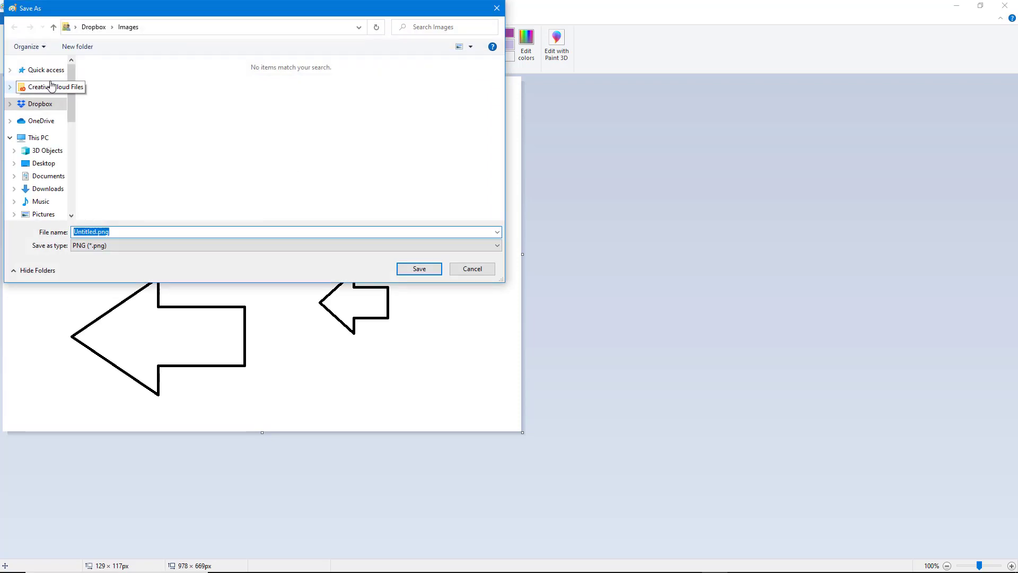
Step: Choose Desktop as the save location and change the file name from Untitled to Tutortube
left_click(44, 165)
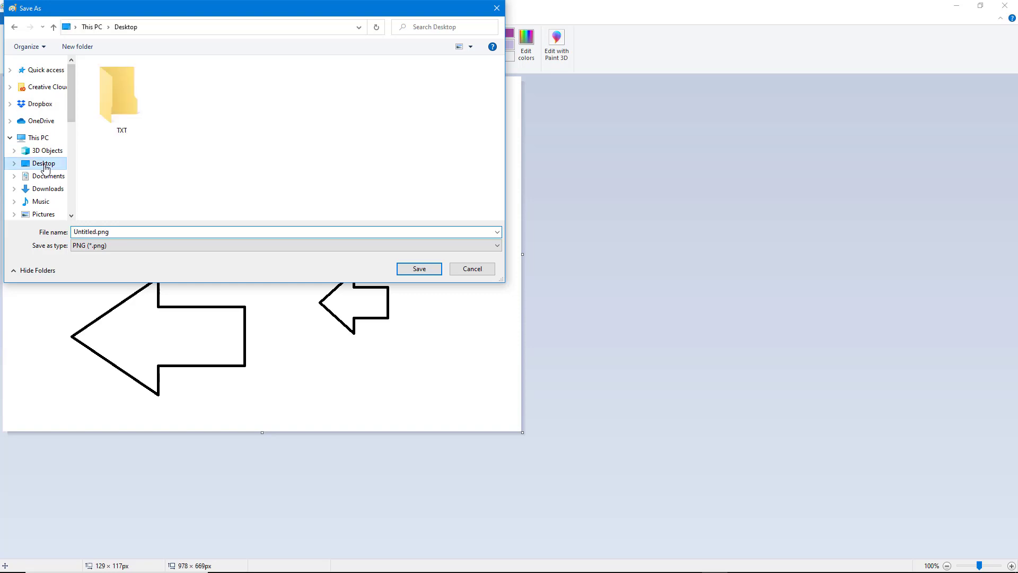
left_click(131, 233)
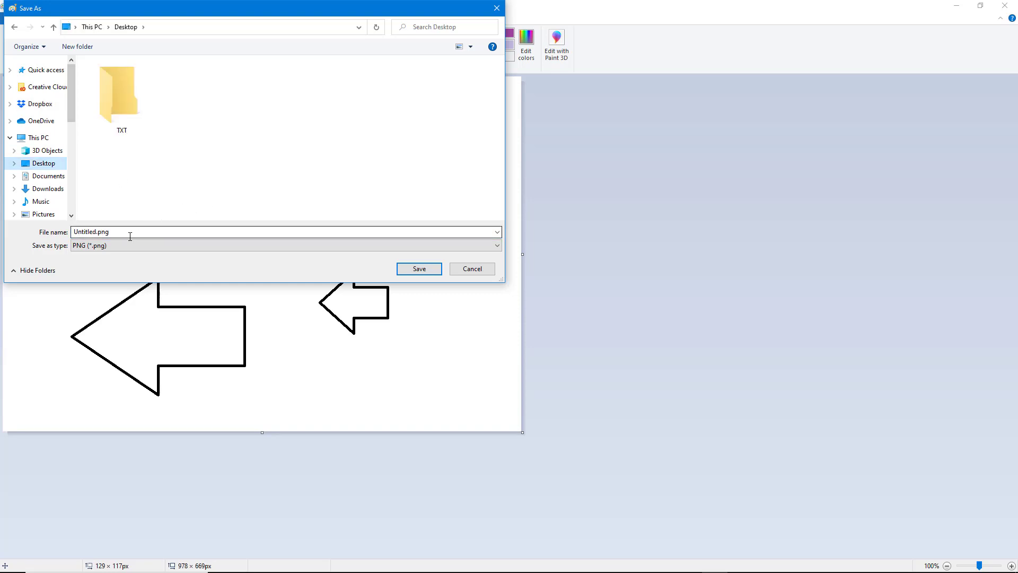
left_click(94, 232)
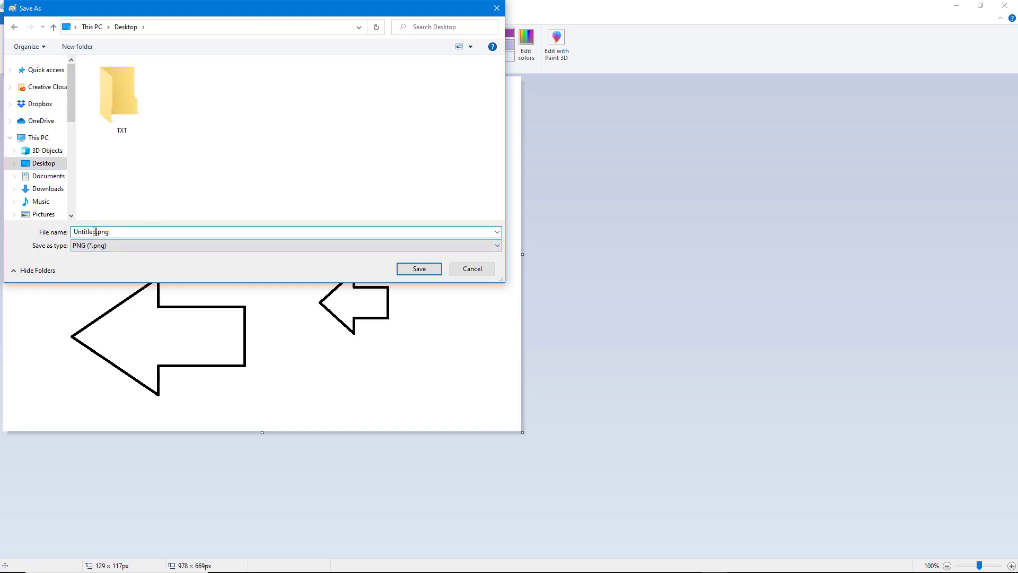
left_click_drag(96, 232, 36, 235)
type("Tutot")
key("BackSpace")
type("t")
type("ube")
Step: Try several bitmap formats, set the type to JPEG, and save Tutortube.jpg
left_click(140, 247)
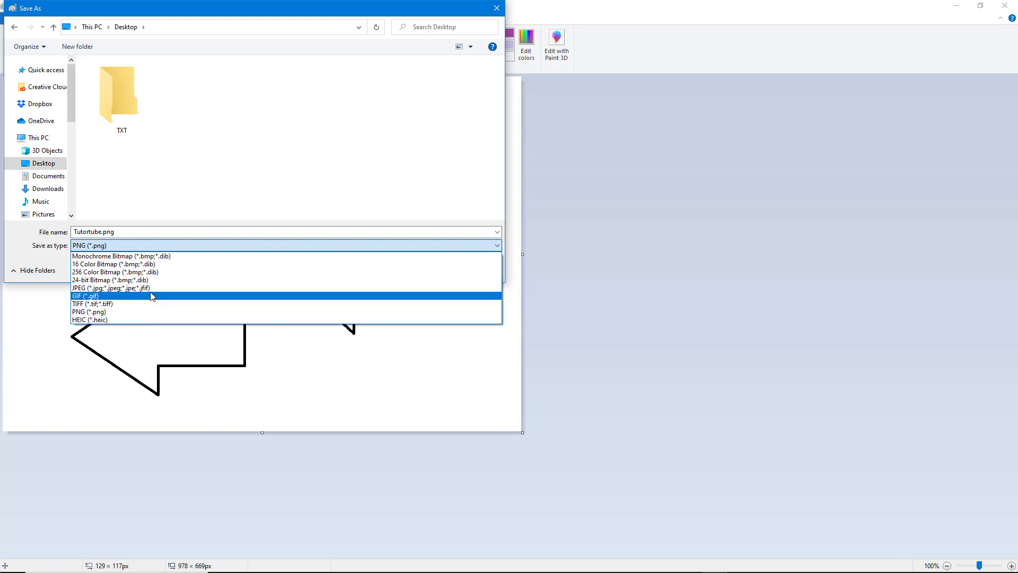
left_click(151, 256)
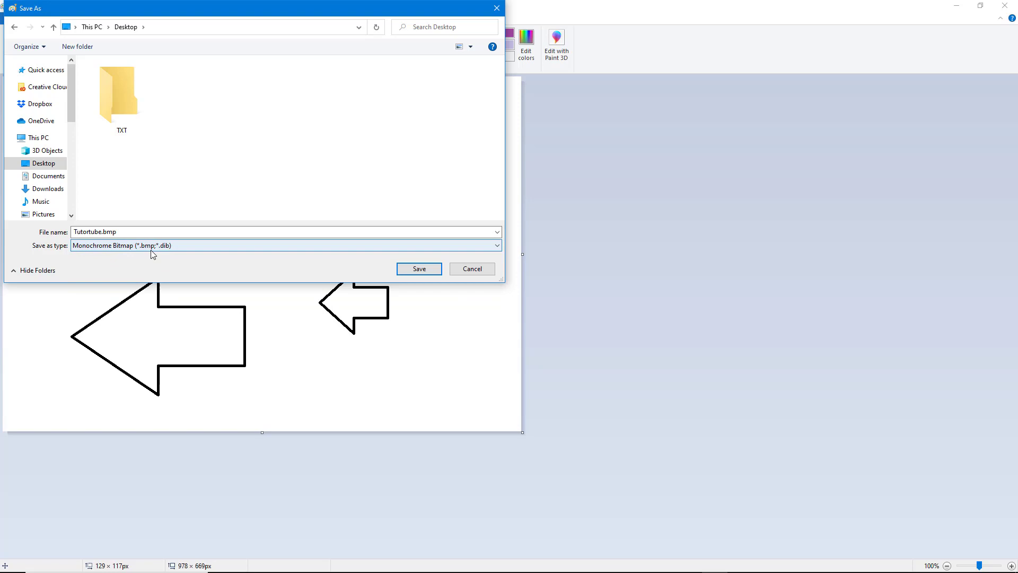
left_click(152, 248)
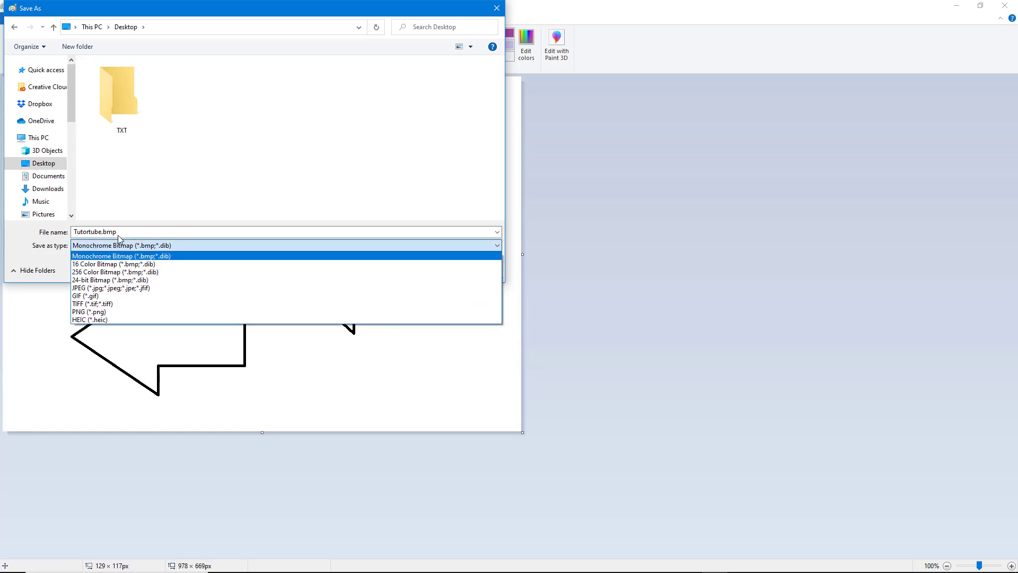
left_click(123, 263)
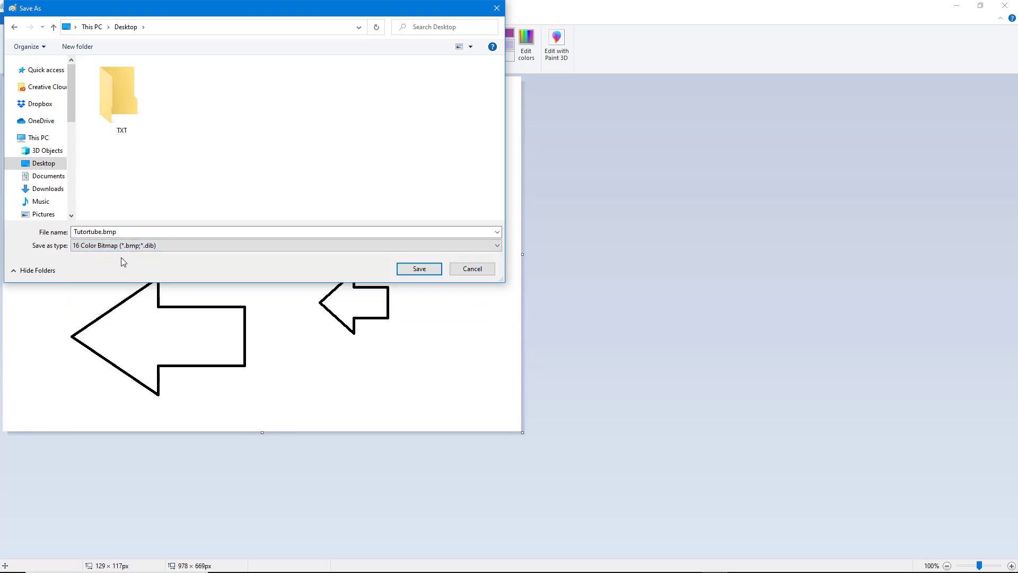
left_click(123, 246)
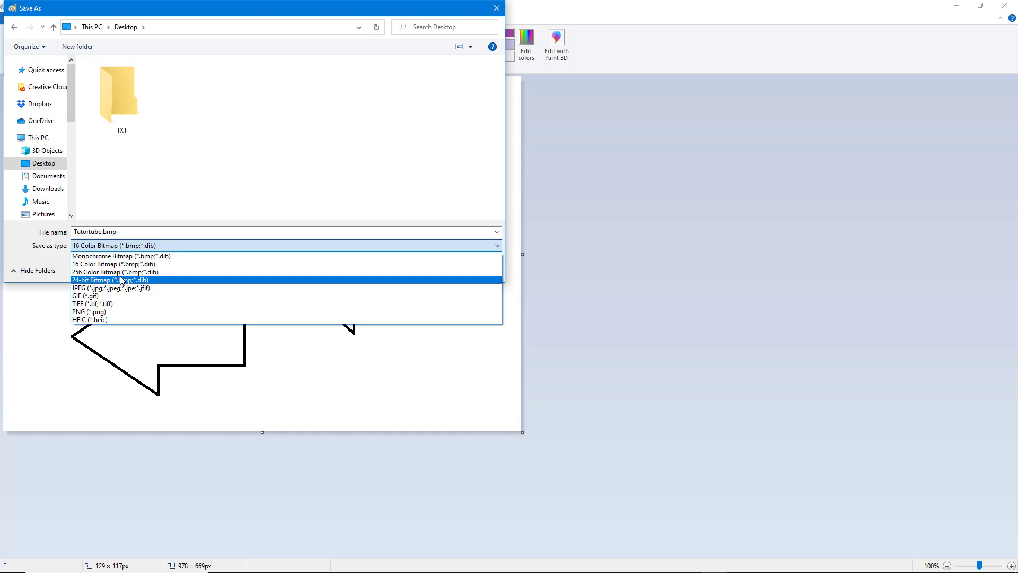
left_click(121, 279)
left_click(121, 246)
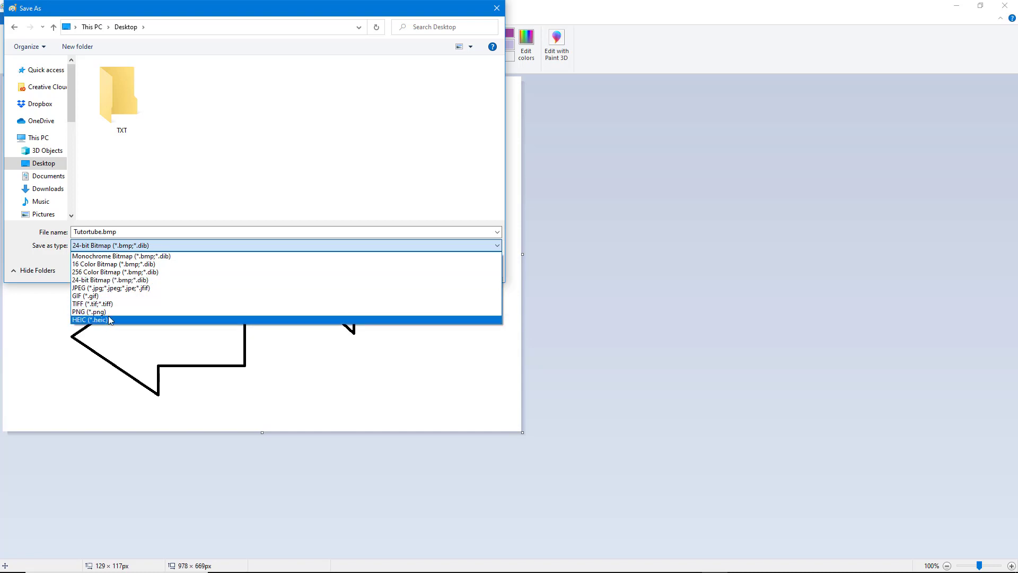
left_click(128, 289)
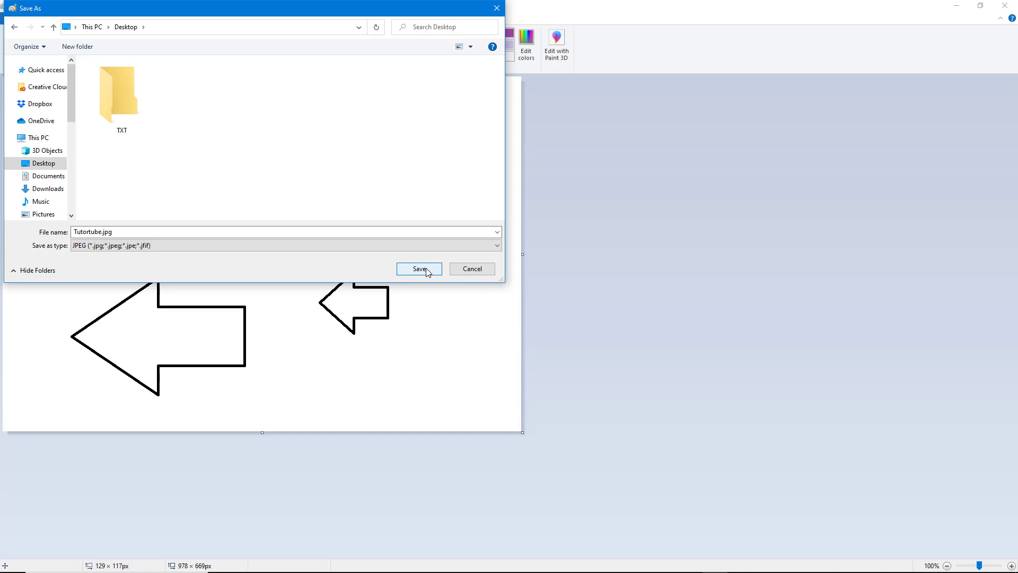
left_click(419, 269)
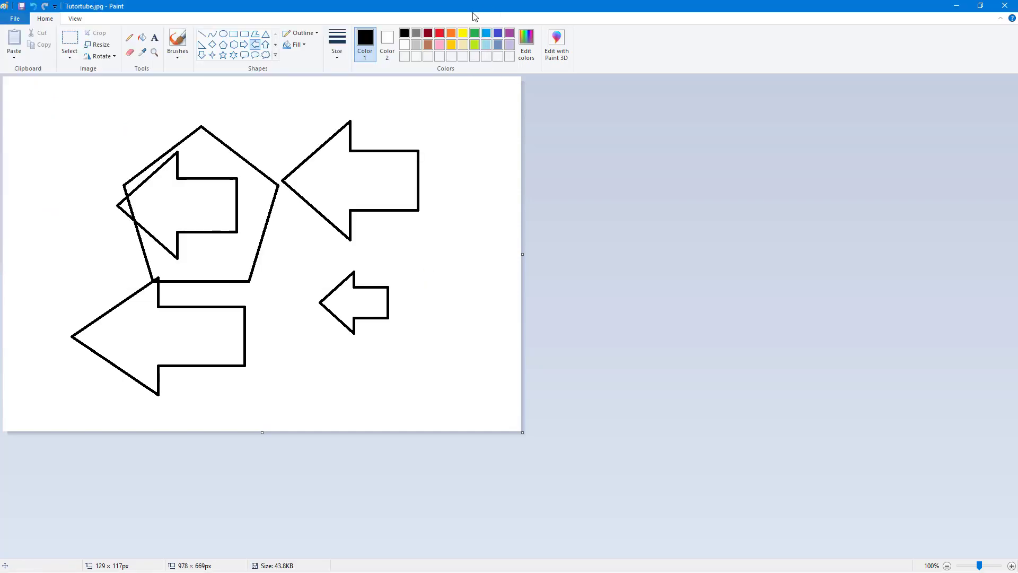
double_click(471, 12)
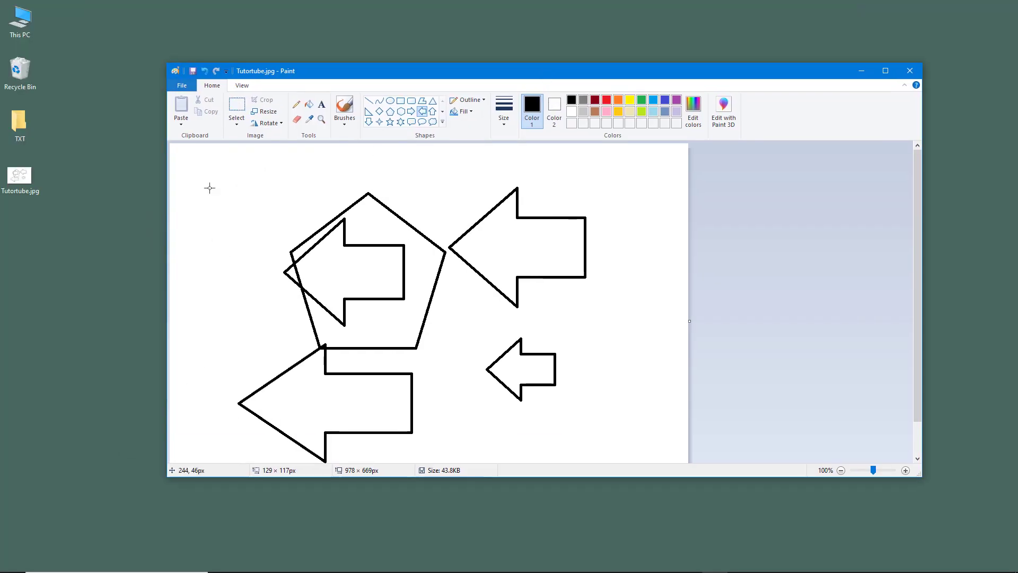
left_click(24, 183)
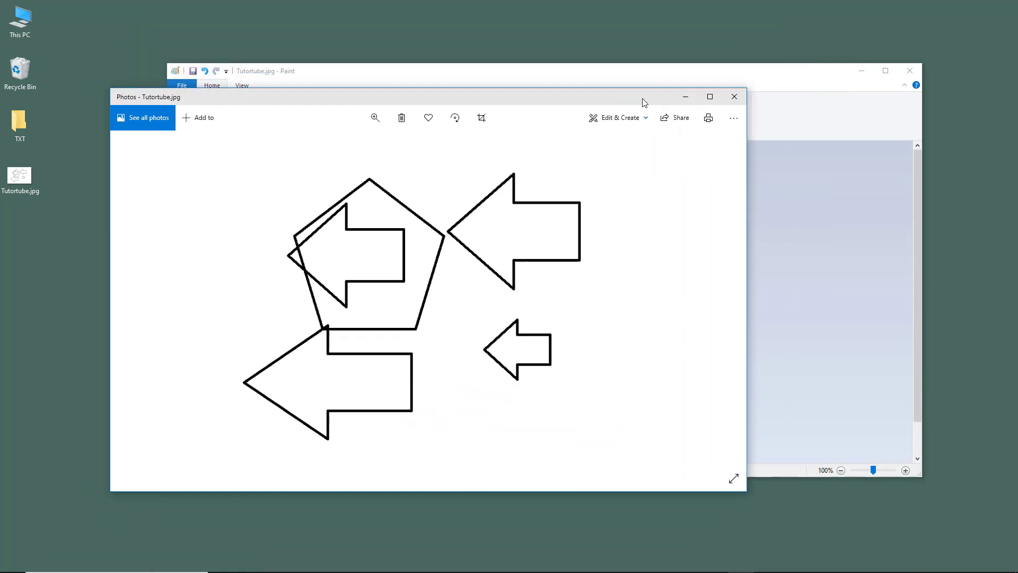
left_click_drag(577, 125, 639, 80)
left_click(380, 106)
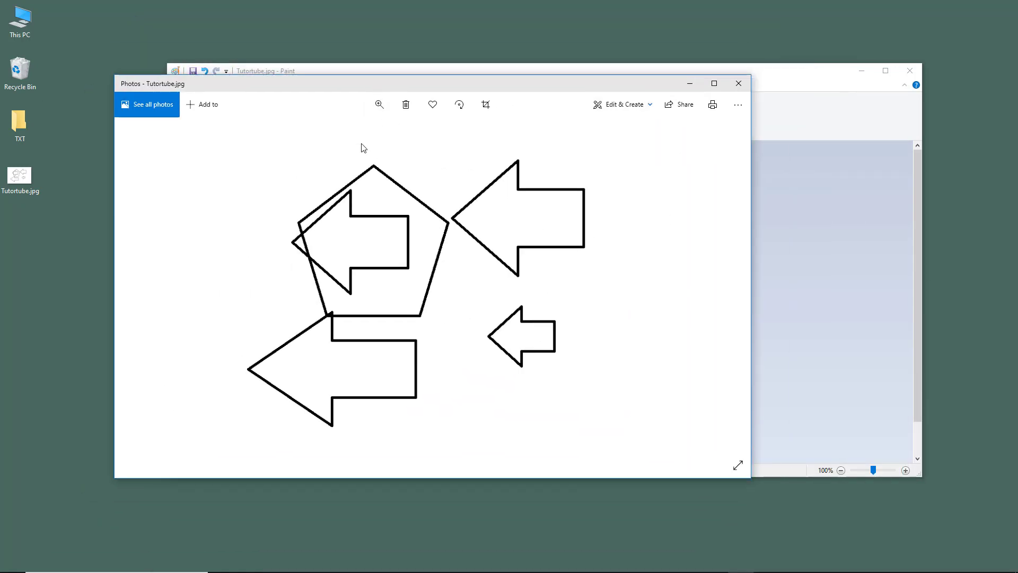
left_click(383, 105)
left_click_drag(332, 132, 427, 132)
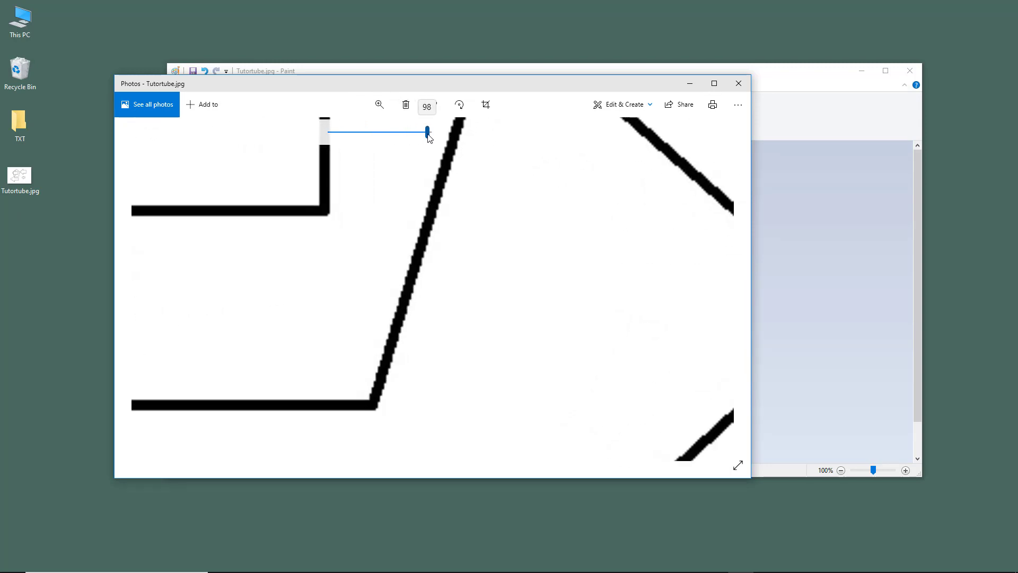
mouse_move(357, 423)
left_mouse_down()
mouse_move(676, 230)
mouse_move(603, 303)
left_mouse_up()
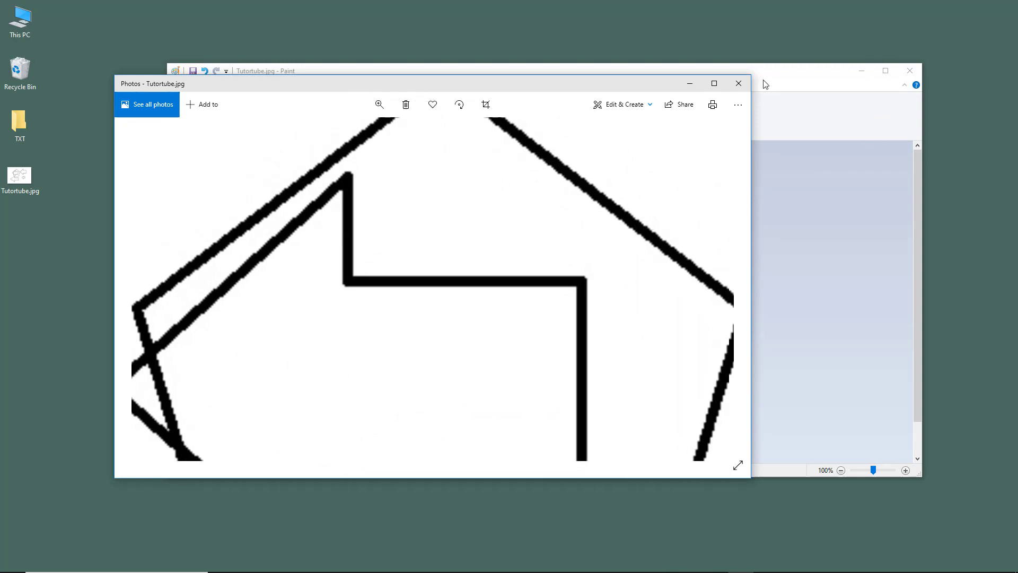
left_click(740, 86)
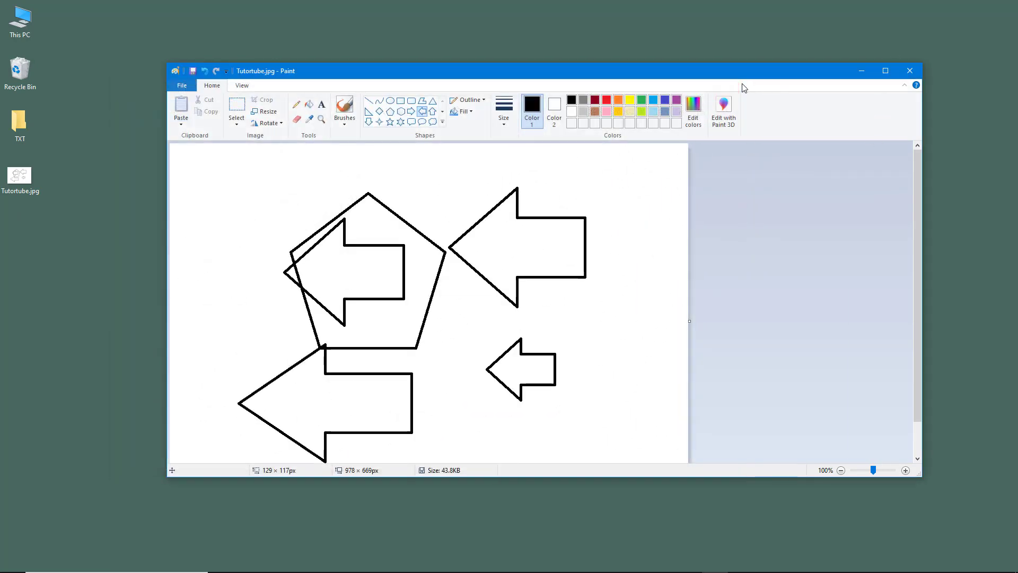